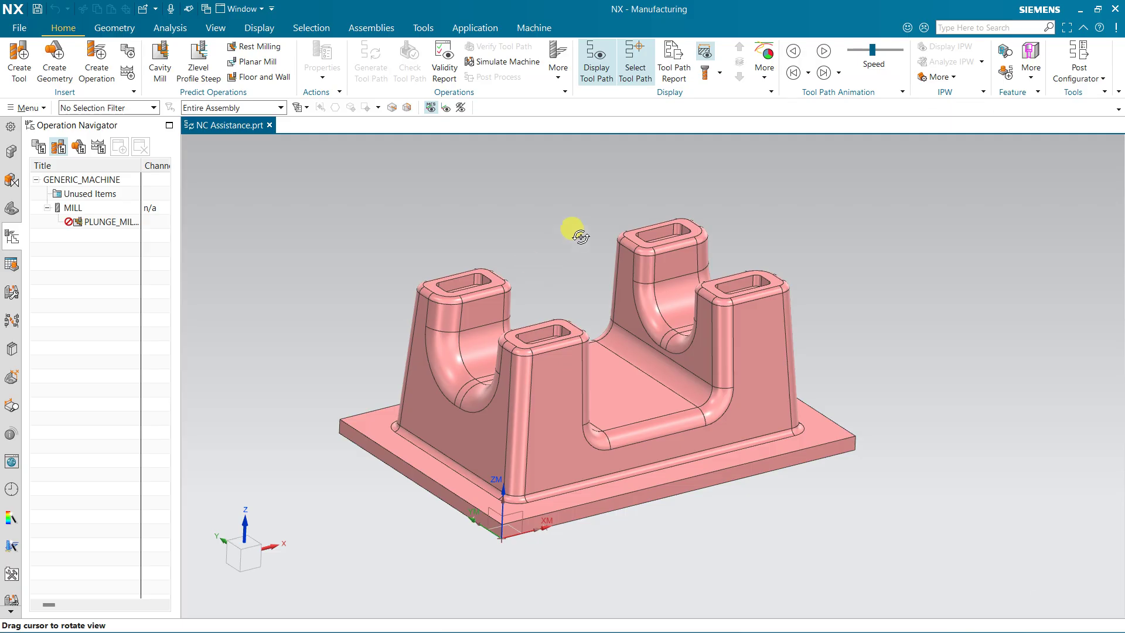
Launch the NC Assistant from the Analysis tab's Draft Analysis menu
drag(572, 231, 574, 261)
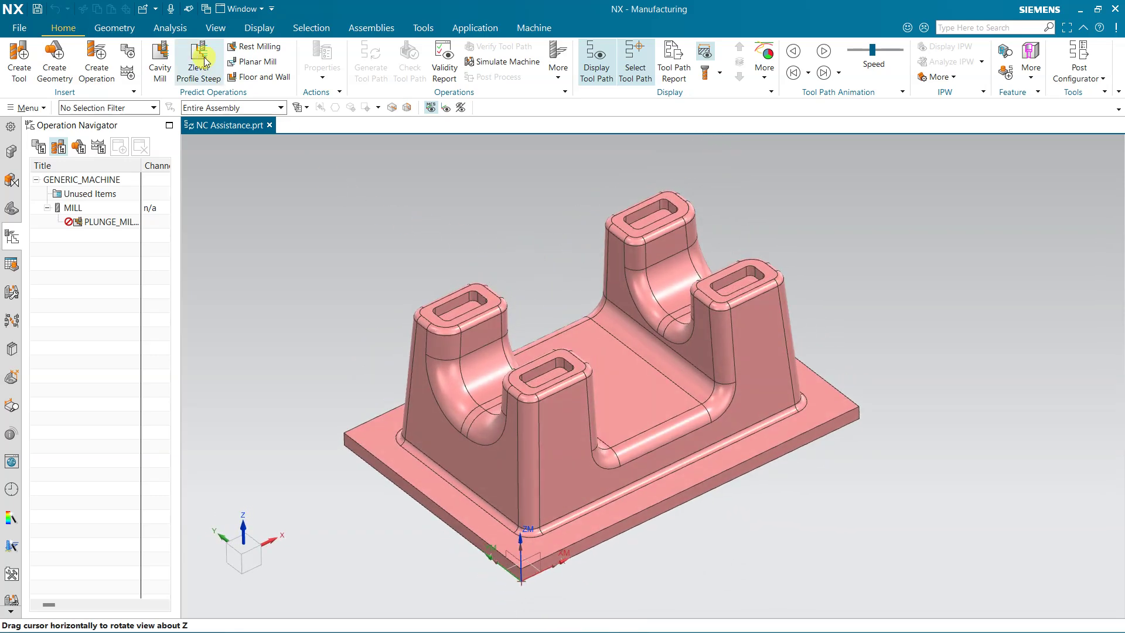
click(170, 27)
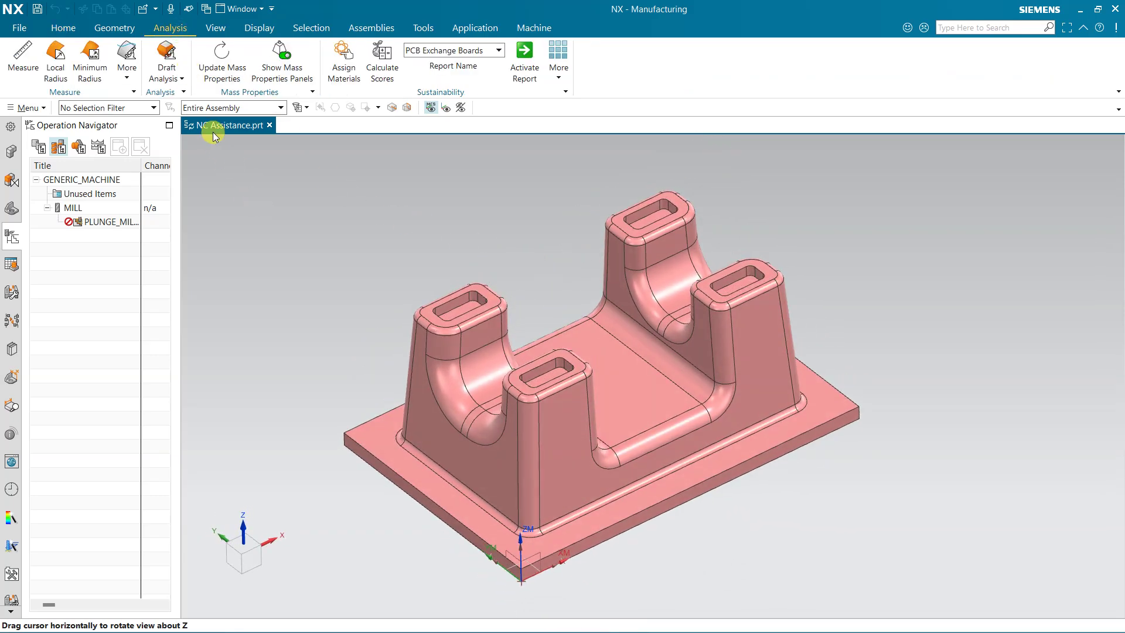
click(175, 77)
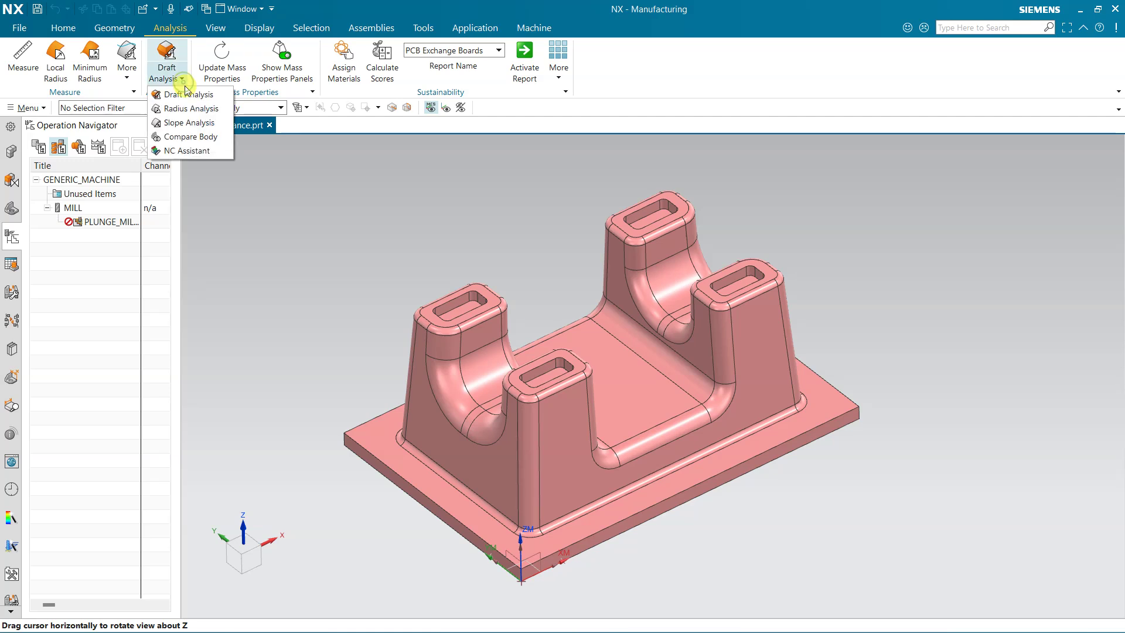
click(195, 151)
Select all 139 part faces and keep Levels as the analysis type
shift+middle_drag(410, 234, 501, 231)
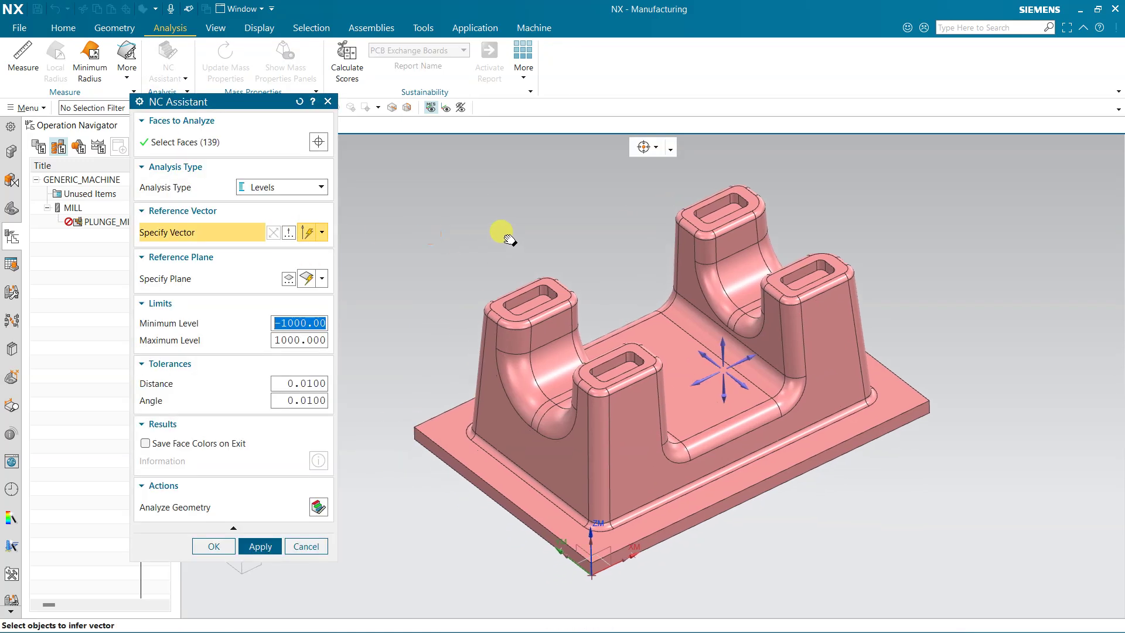
click(230, 146)
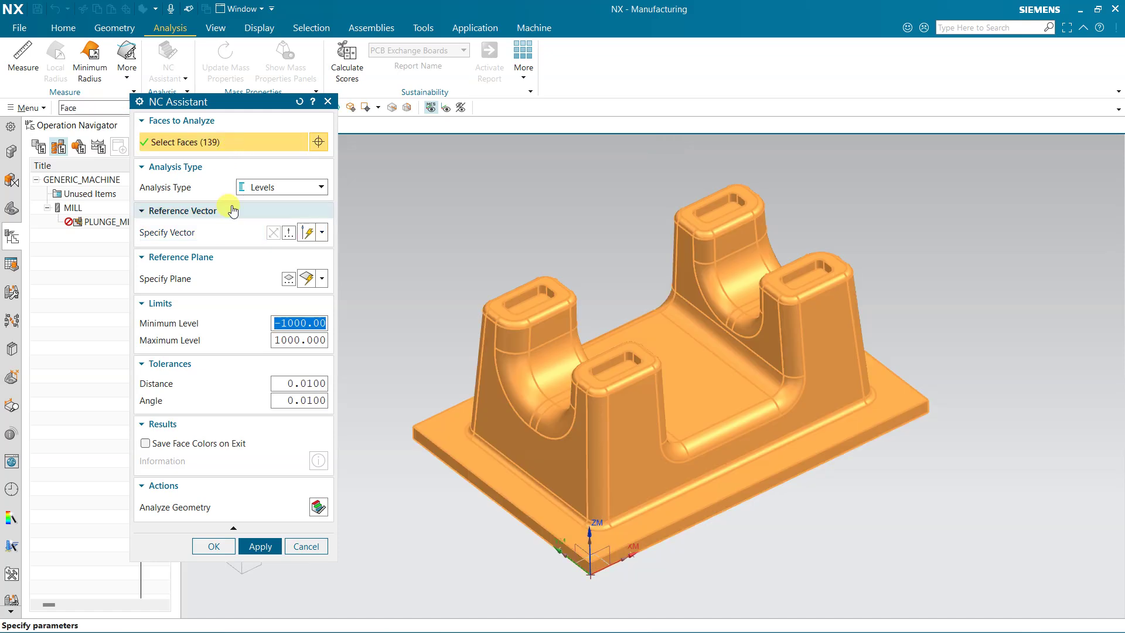
click(261, 187)
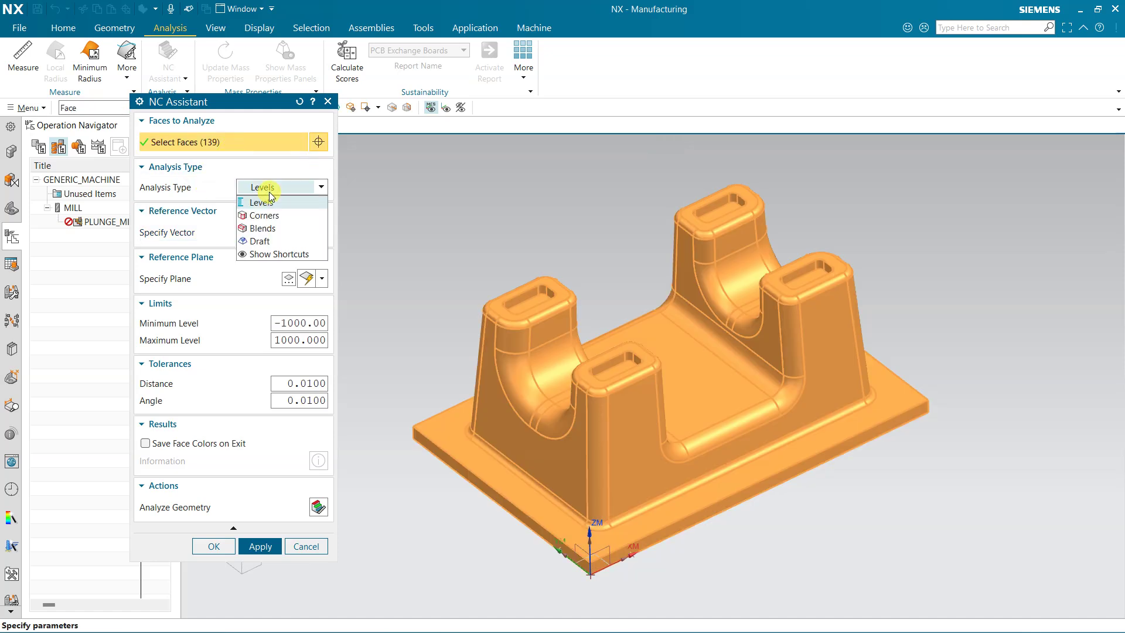
click(270, 192)
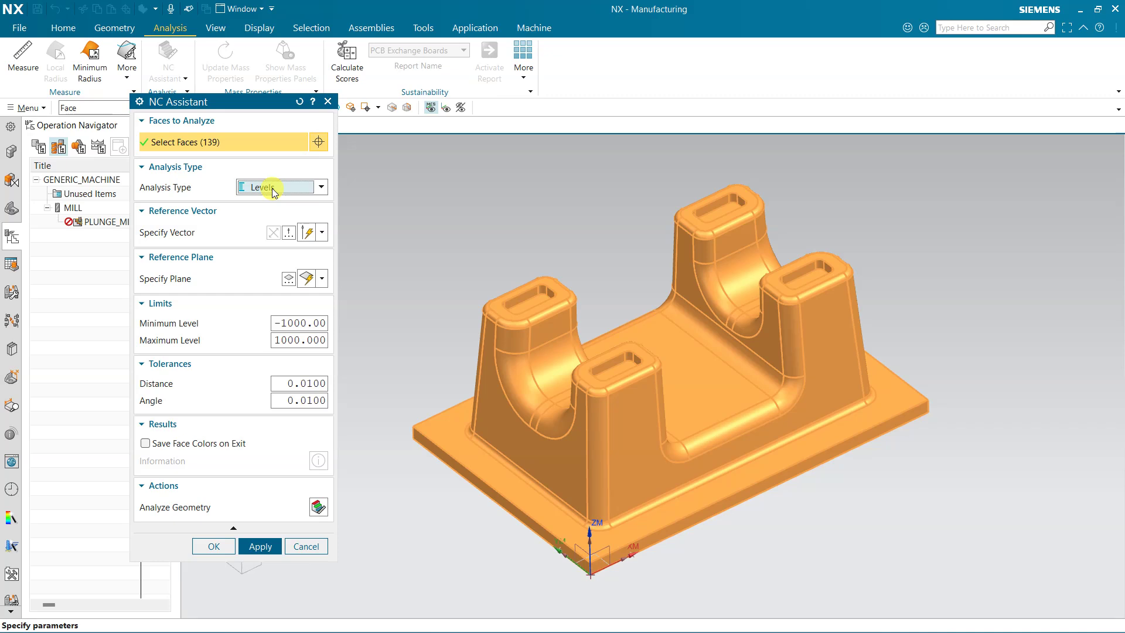
Set the reference vector to the Z-axis
click(181, 238)
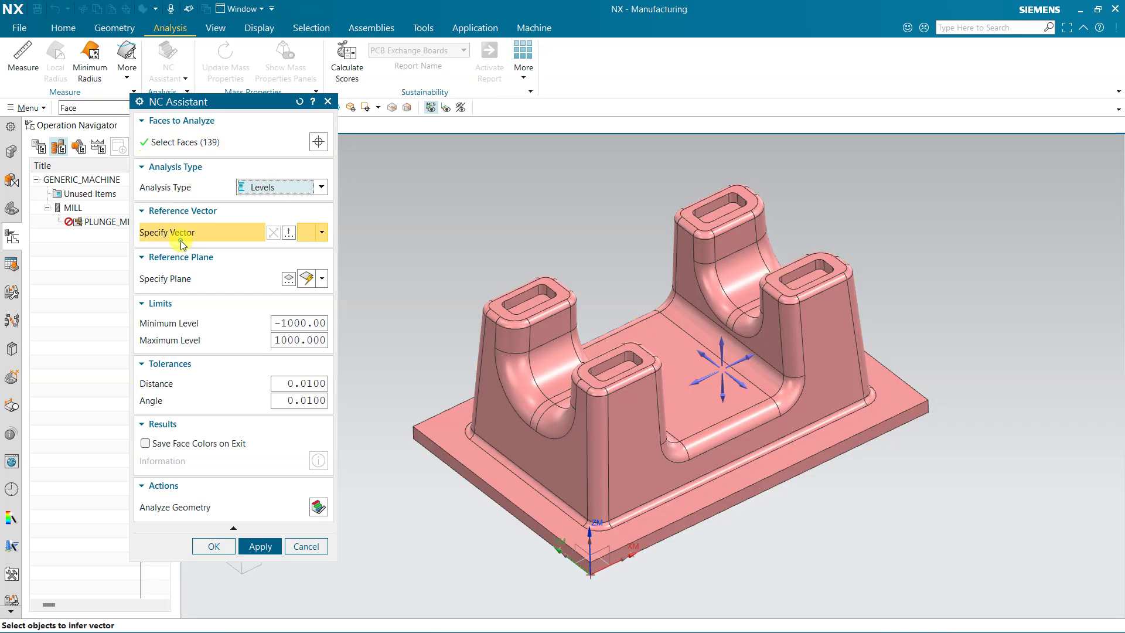
mouse_move(899, 479)
middle_down()
mouse_move(889, 460)
mouse_move(871, 467)
mouse_move(904, 477)
mouse_move(891, 469)
mouse_move(886, 485)
middle_up()
click(714, 331)
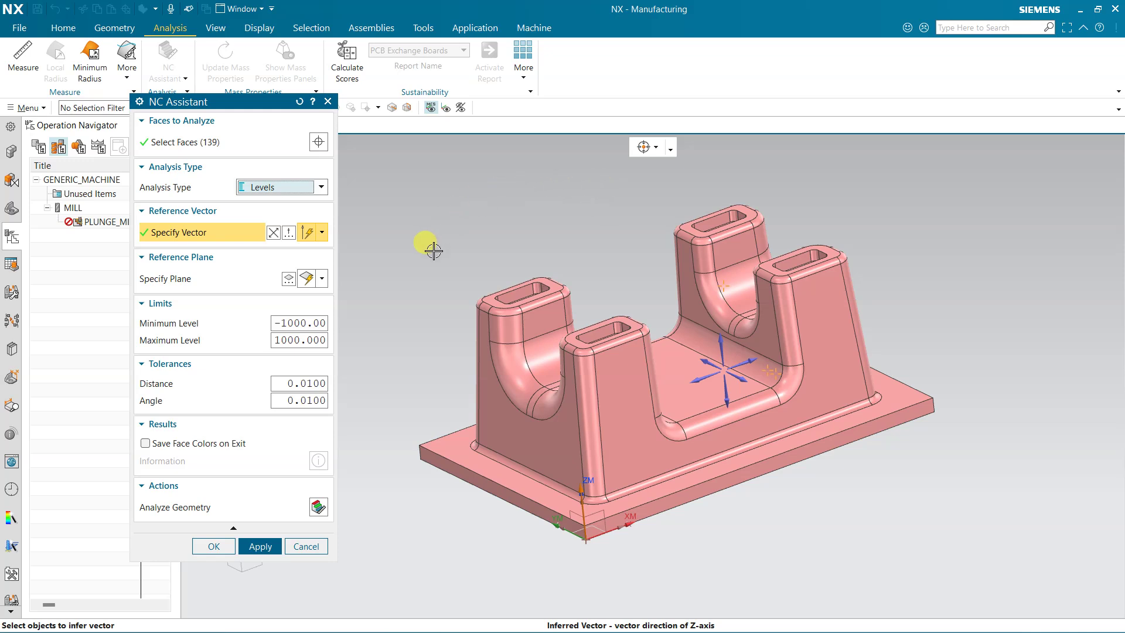
Use the boss's top face as the reference plane and run Analyze Geometry
click(208, 280)
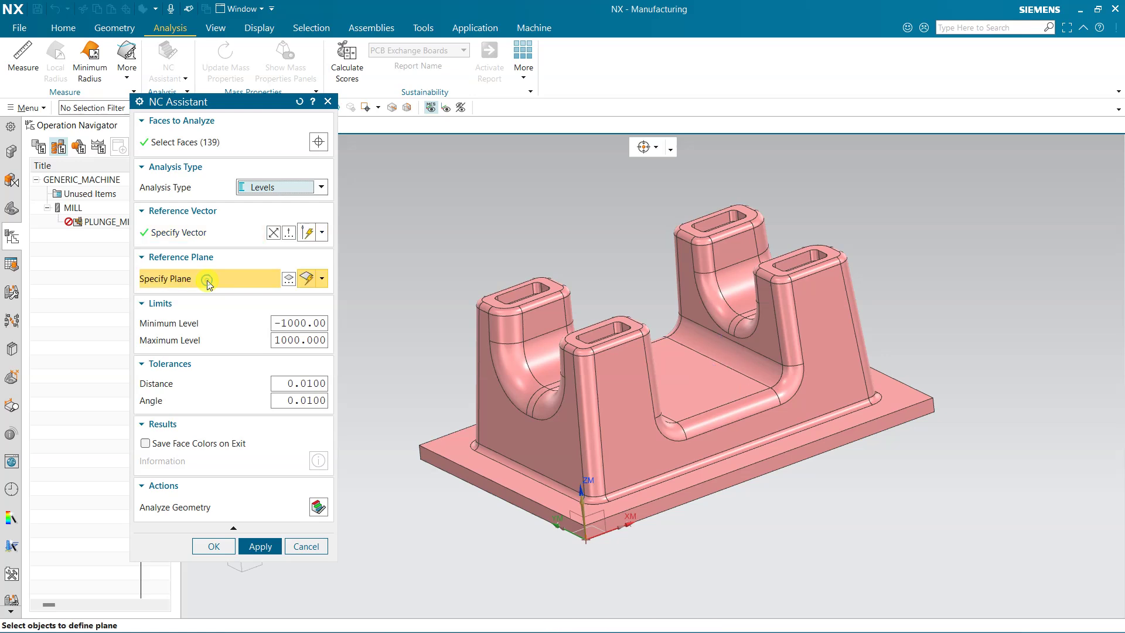
scroll(542, 282, up, 5)
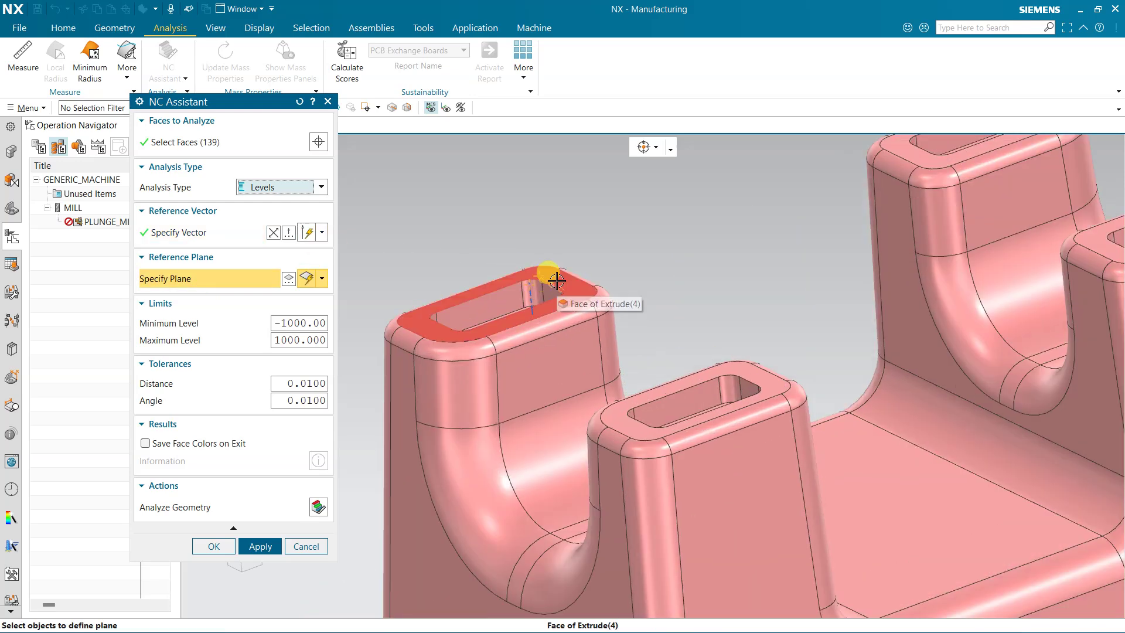
click(556, 281)
scroll(559, 222, down, 5)
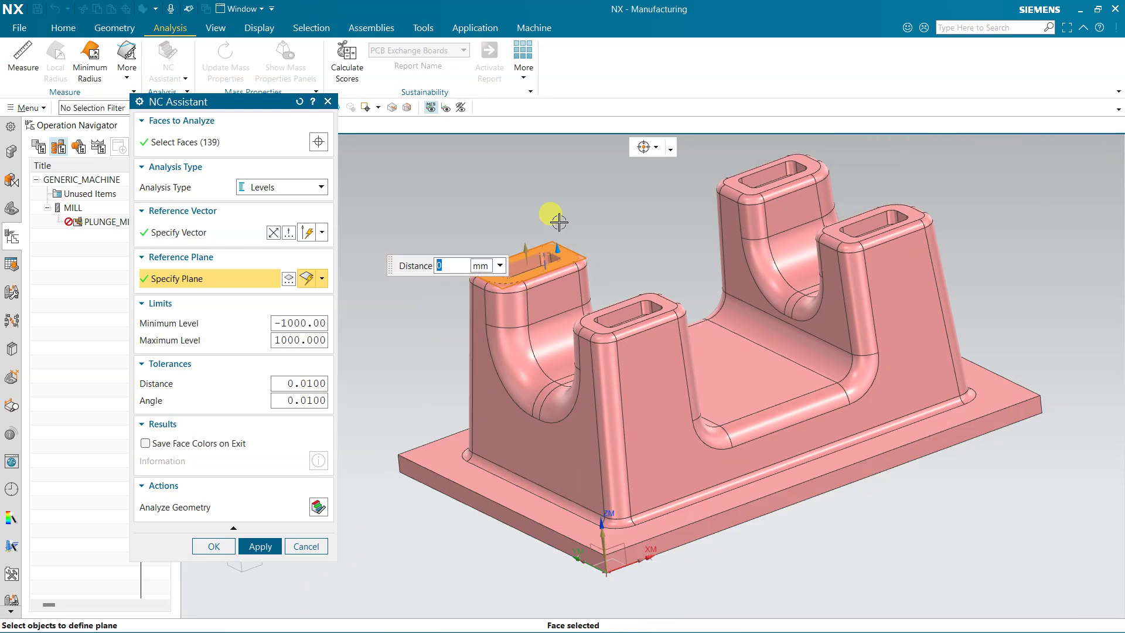
scroll(558, 221, down, 3)
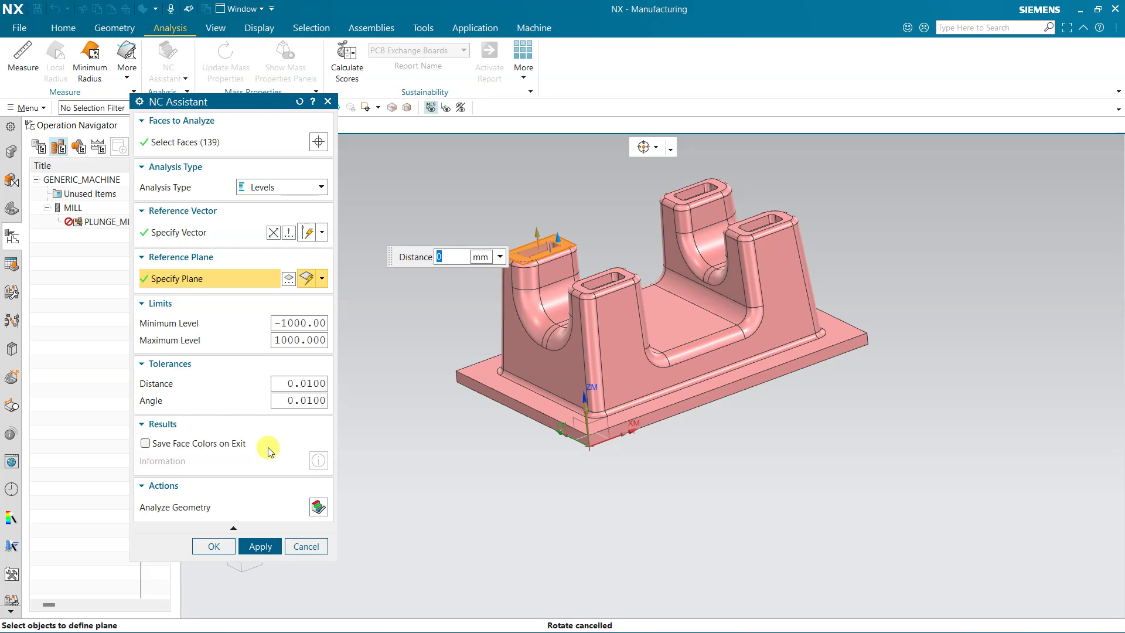
click(318, 507)
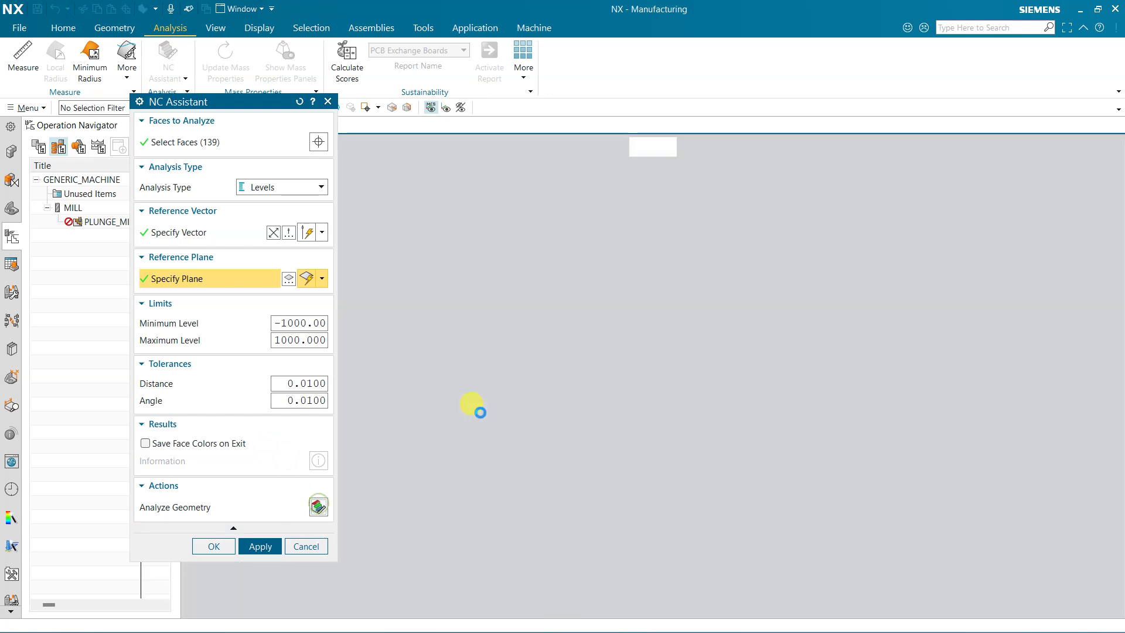
List the five face levels (-52 mm to 0 mm) and narrow the Information window beside the coloured part
click(477, 409)
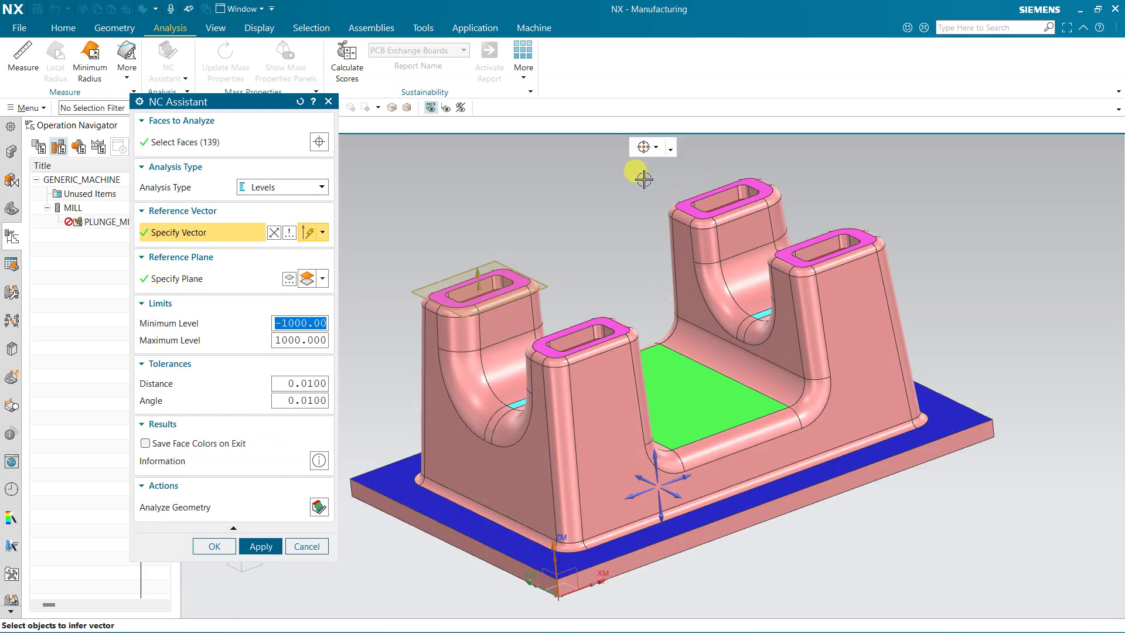
middle_drag(643, 179, 615, 183)
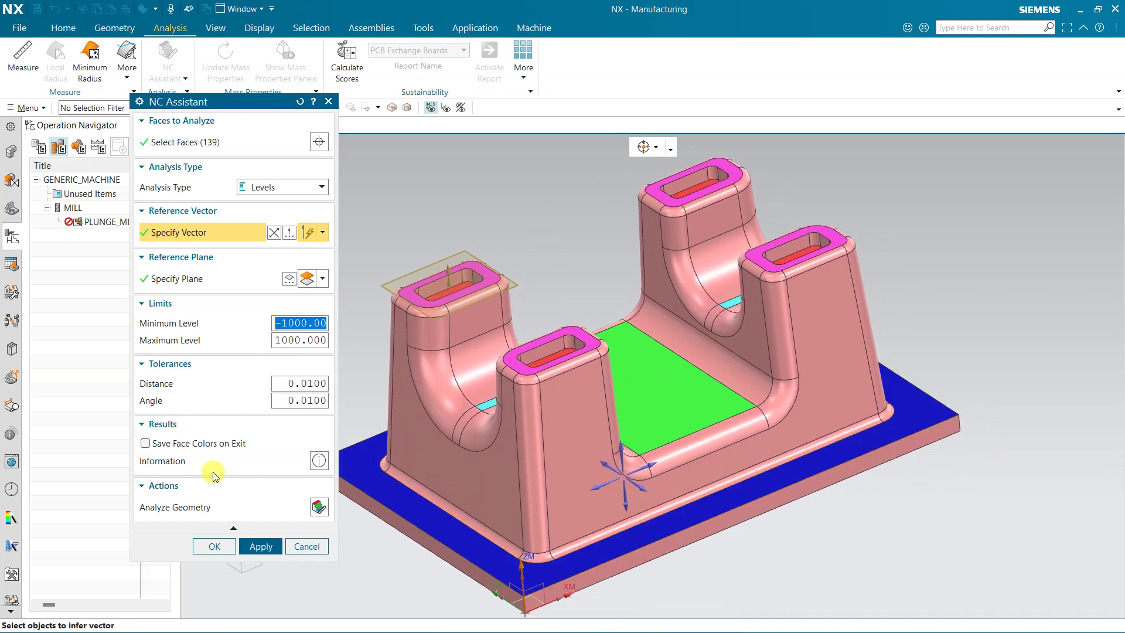
click(319, 463)
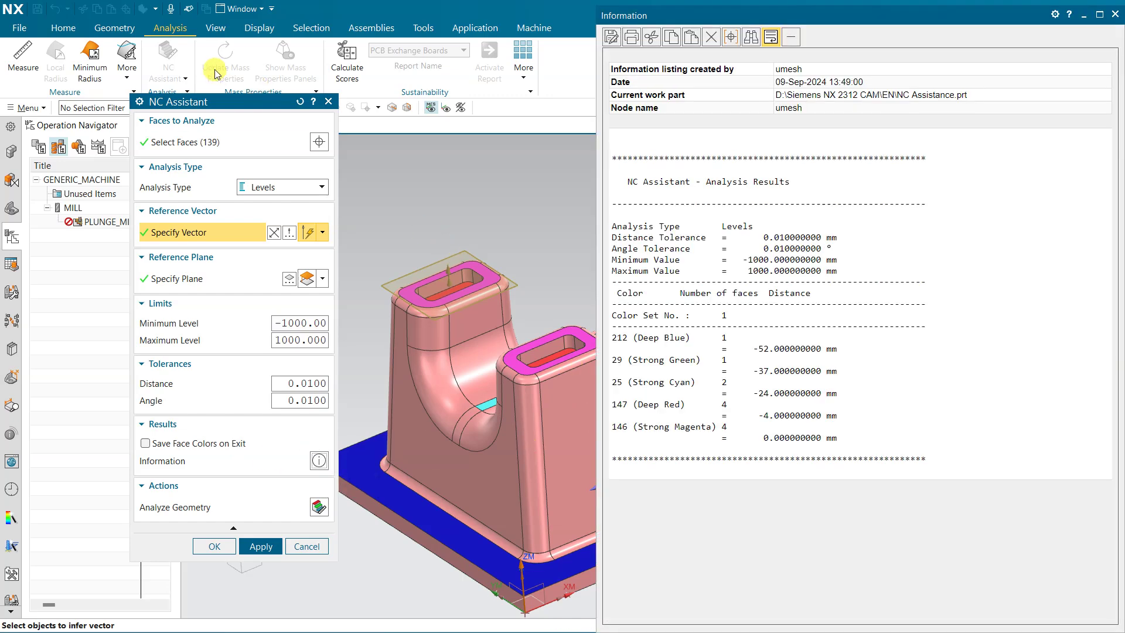
drag(226, 101, 147, 89)
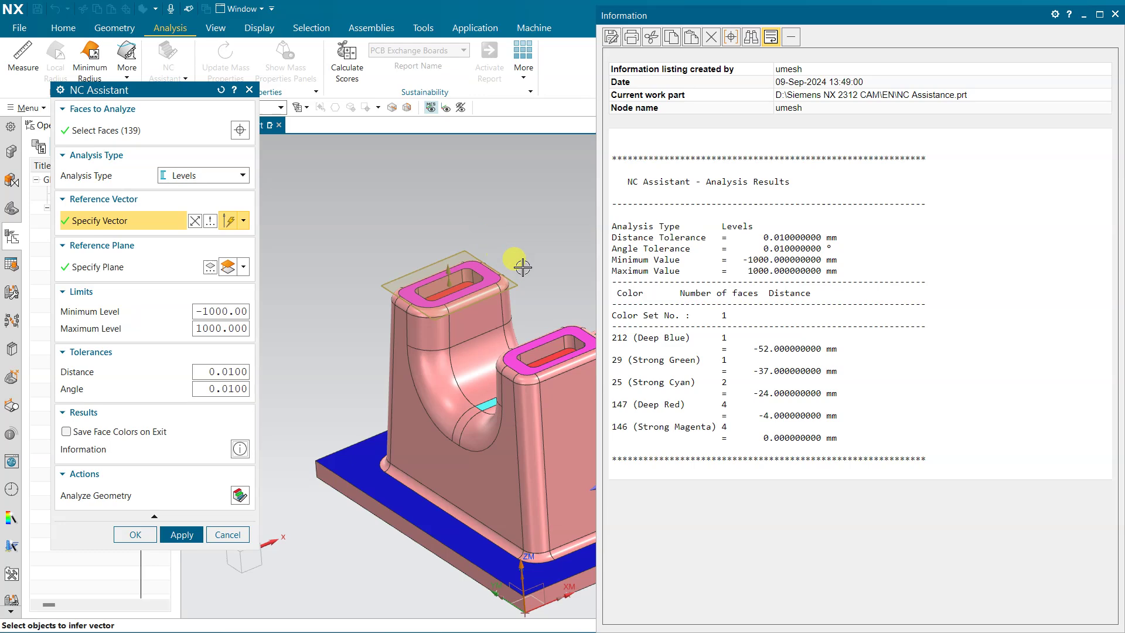
shift+middle_drag(523, 267, 454, 237)
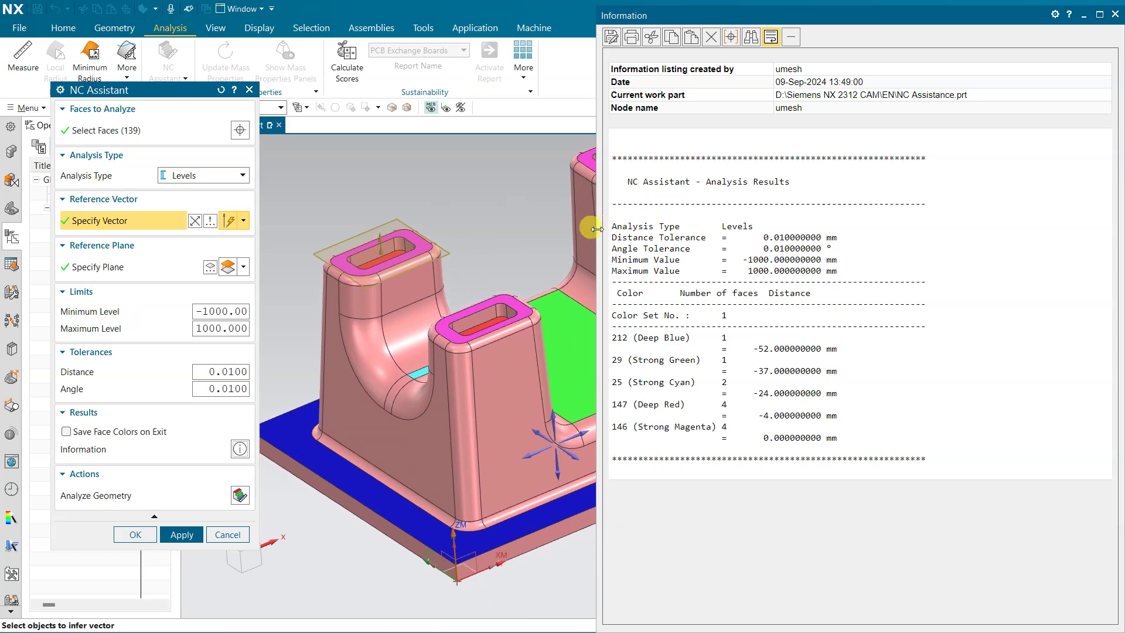
drag(597, 232, 808, 272)
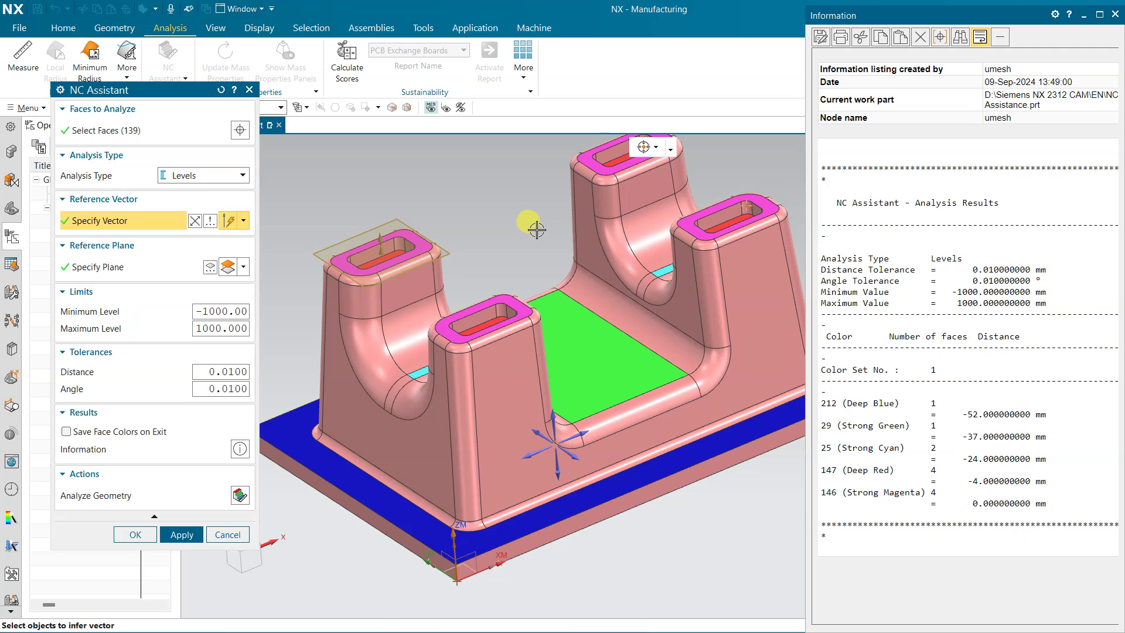
Run a Corners analysis and review 4 faces at -5 mm and 16 faces at 2 mm radius
click(1114, 14)
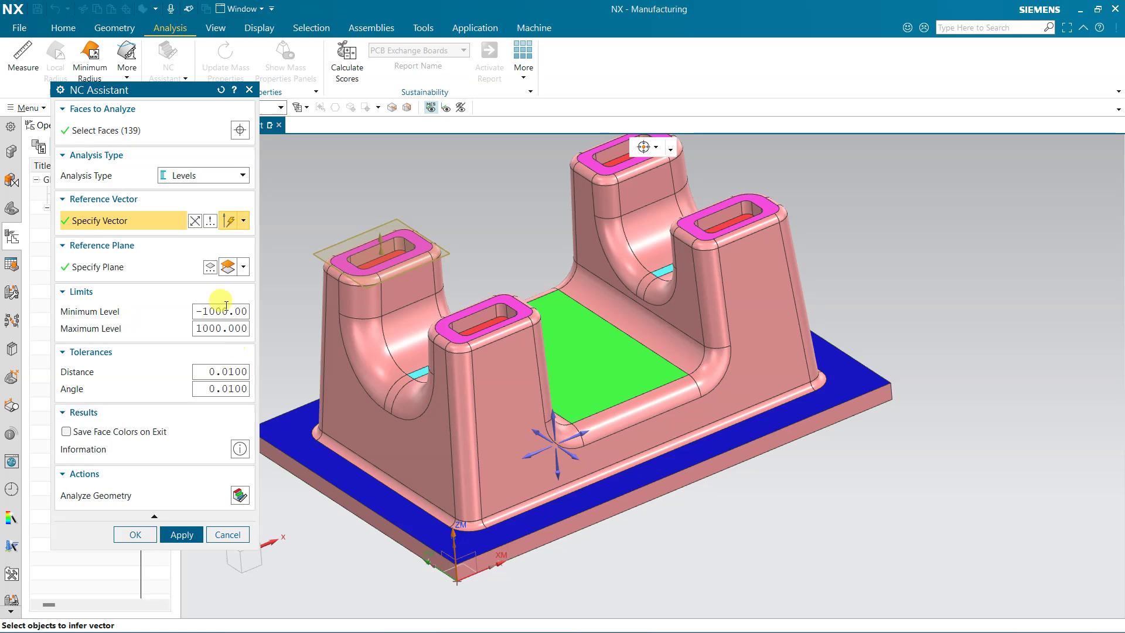
click(188, 175)
click(221, 201)
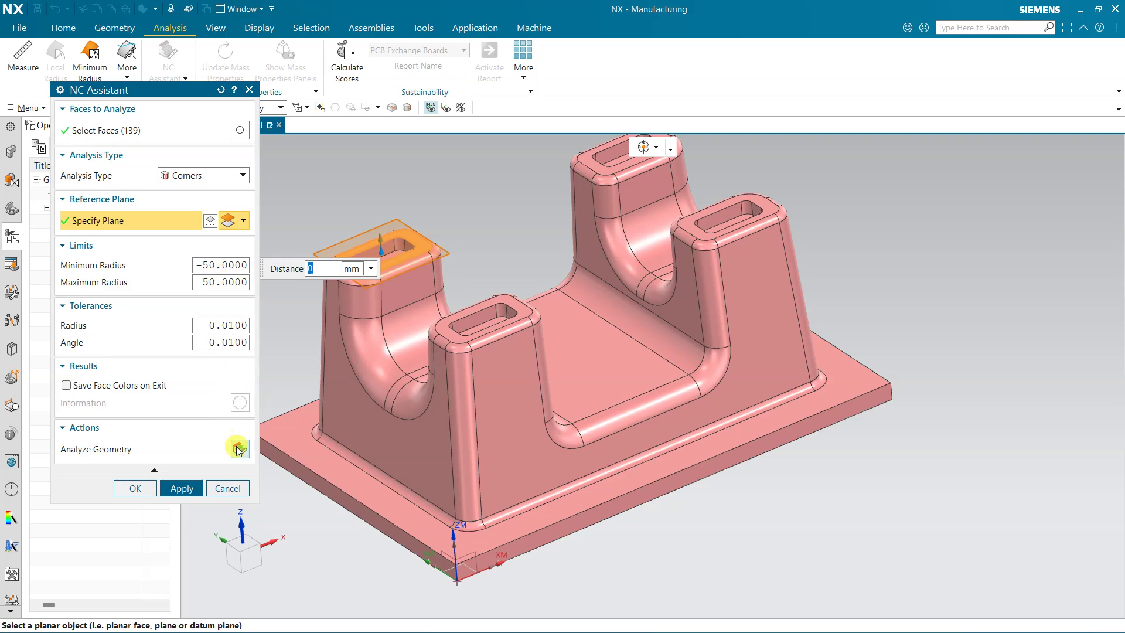
click(239, 449)
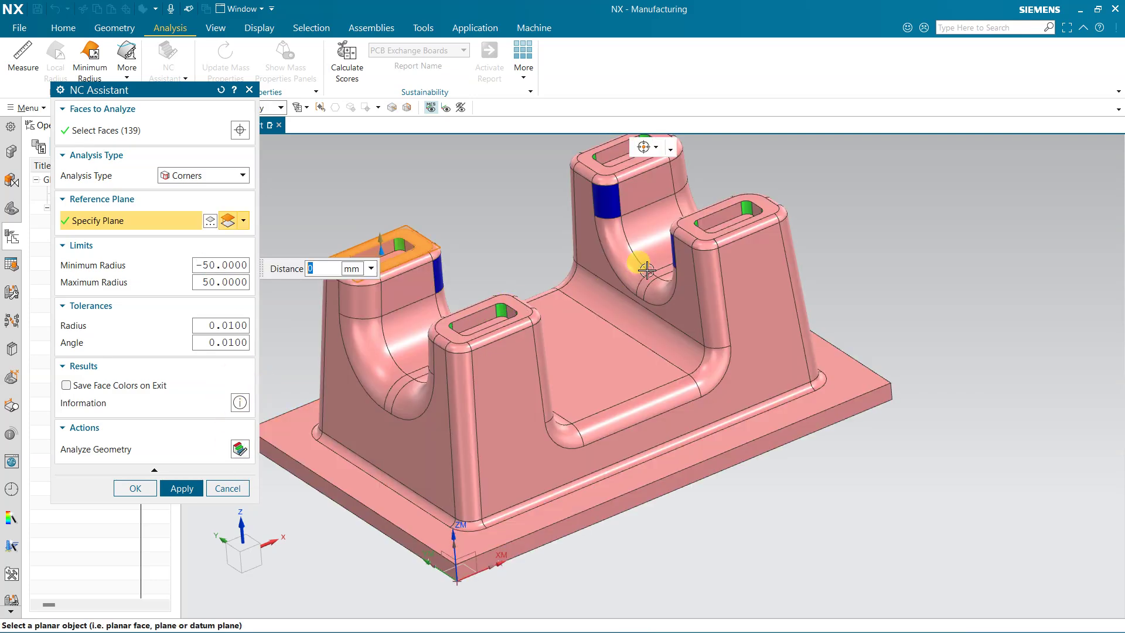
click(239, 402)
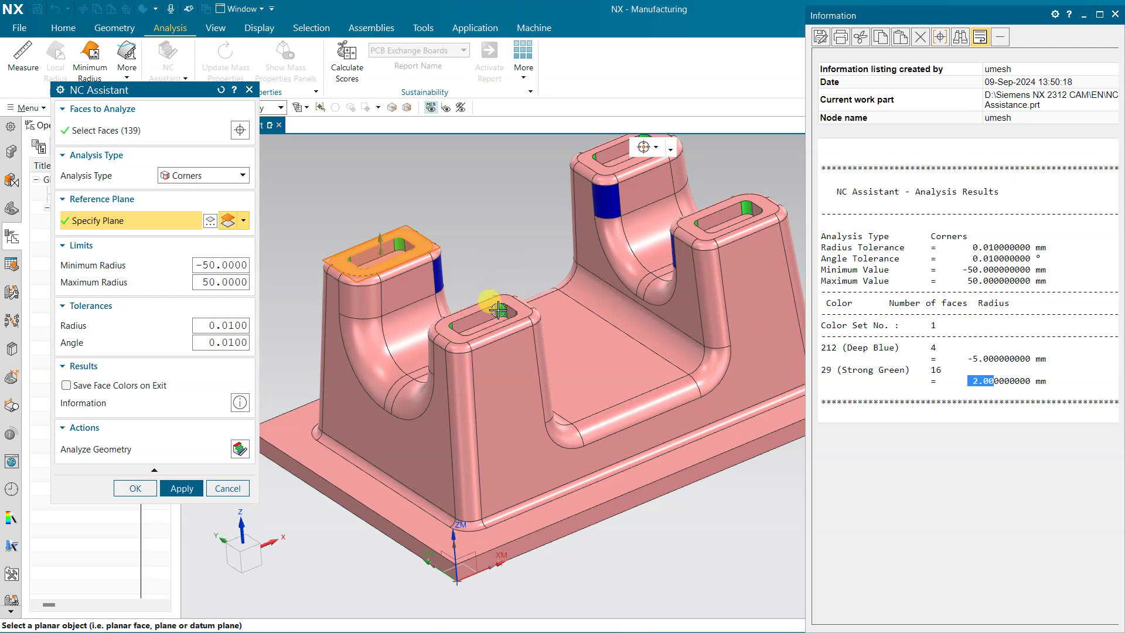
click(1116, 22)
Run a Blends analysis and list its six radius groups from -8 mm to 12 mm
click(174, 175)
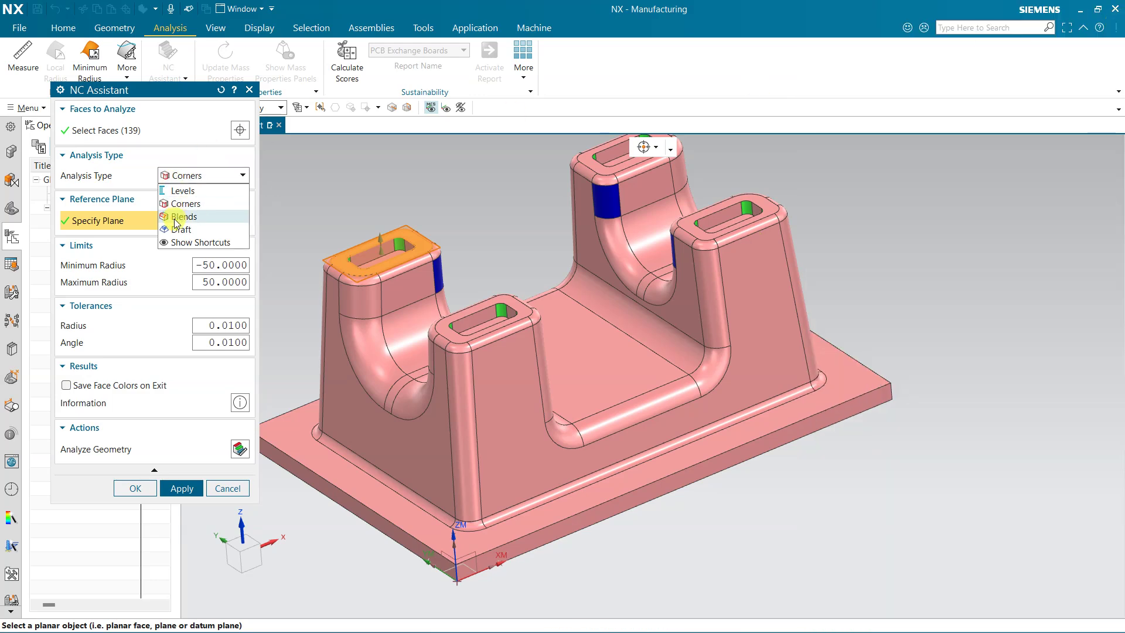
click(177, 217)
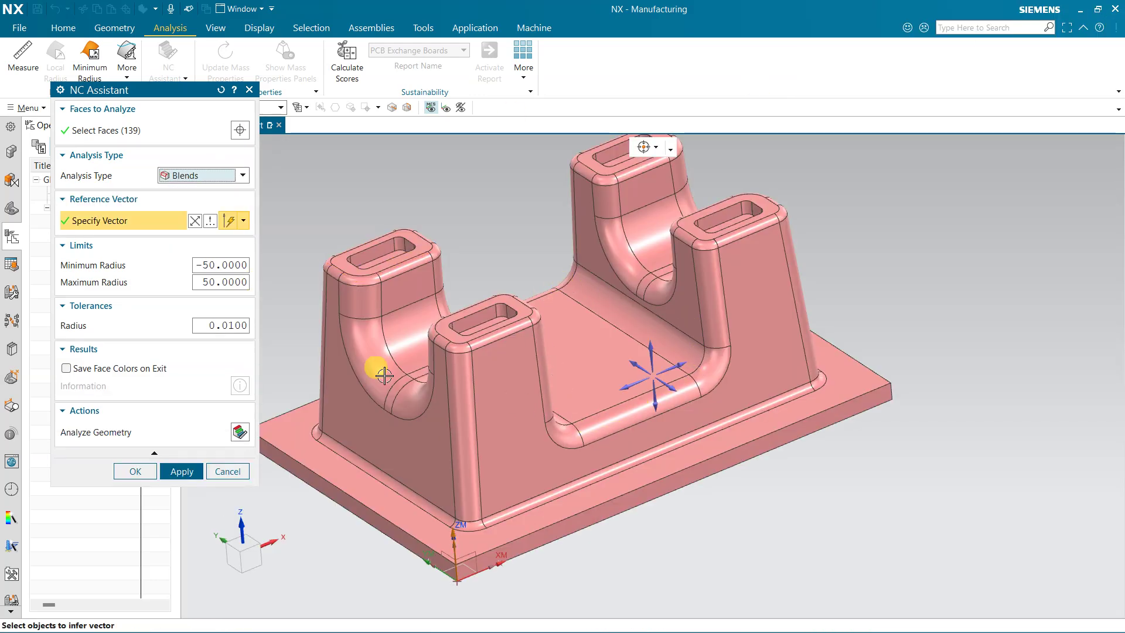
click(240, 432)
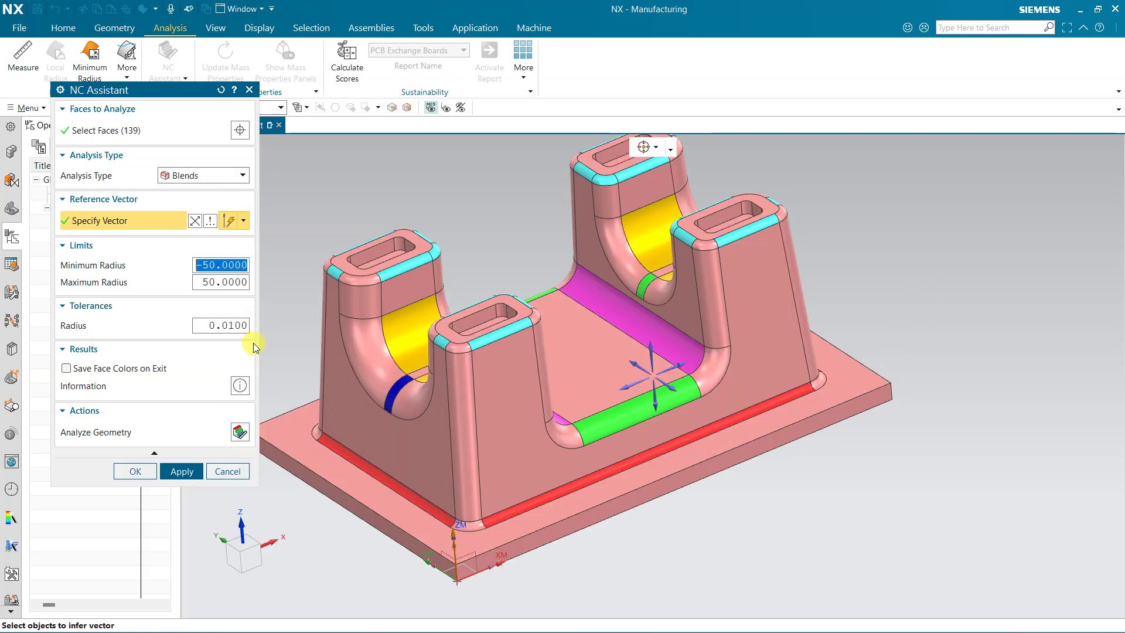
click(240, 385)
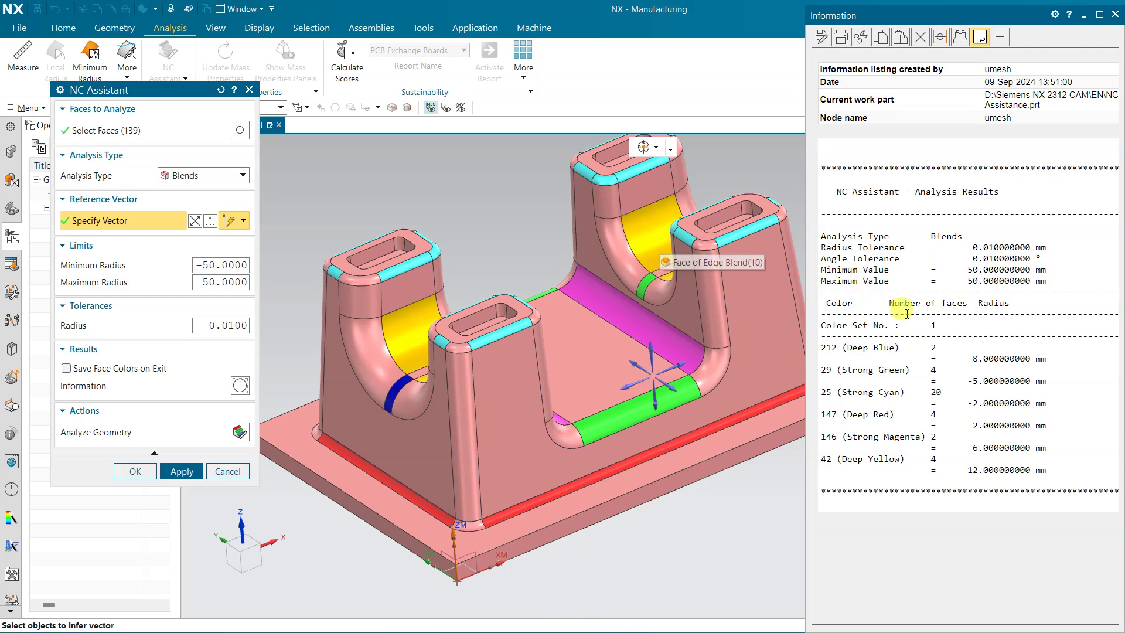
Run a Draft analysis and list its six angle groups from -90° to 90°
click(218, 178)
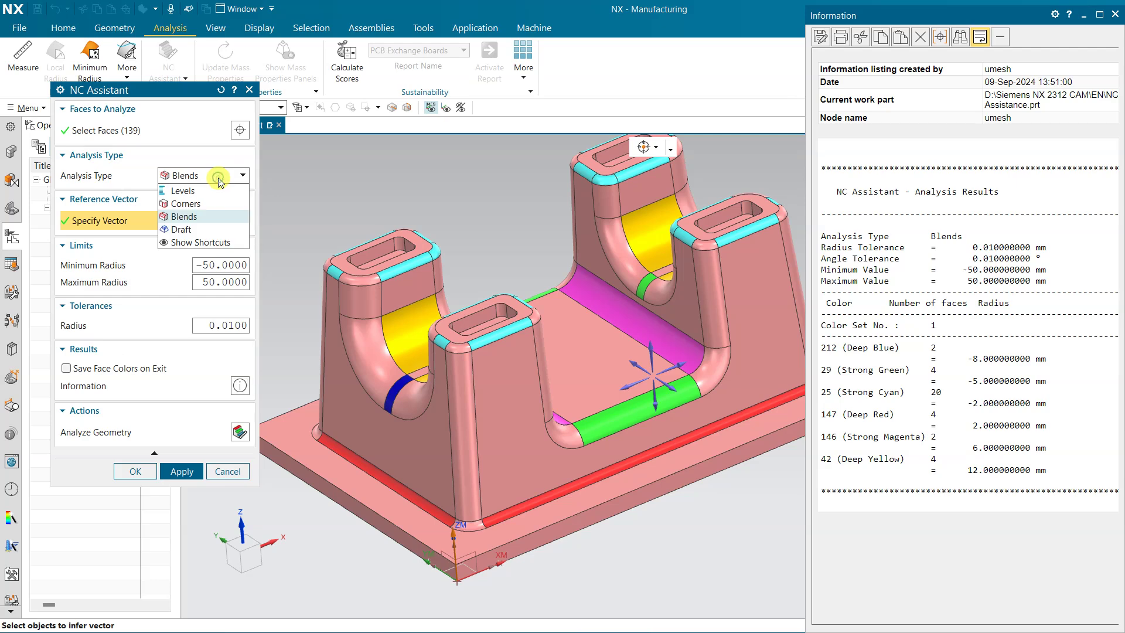
click(199, 225)
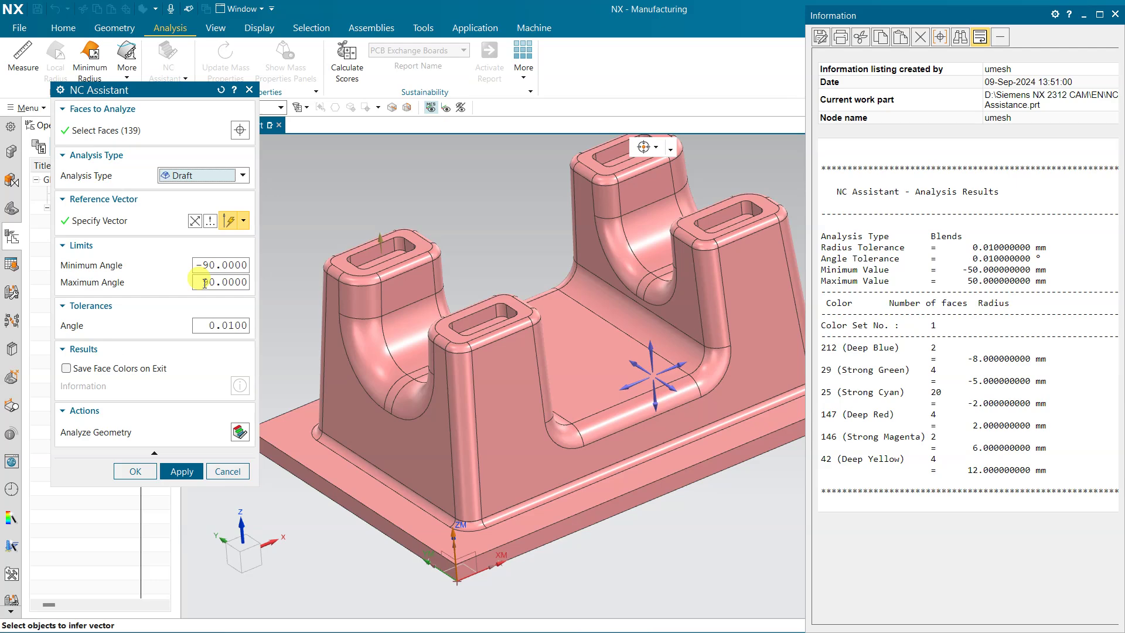
click(237, 432)
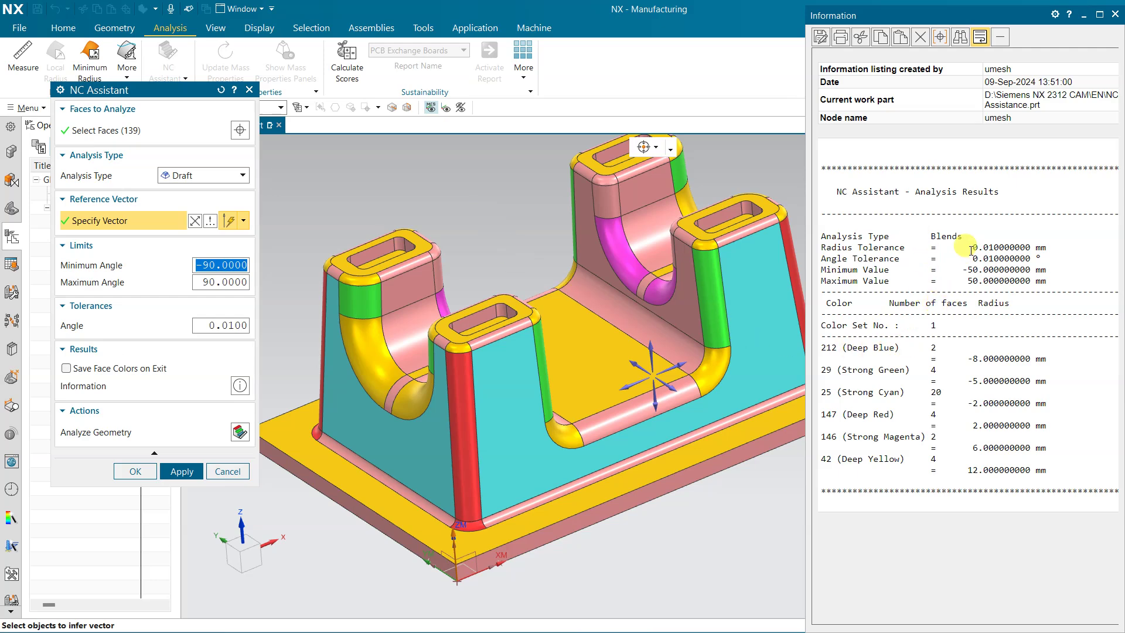
click(1115, 16)
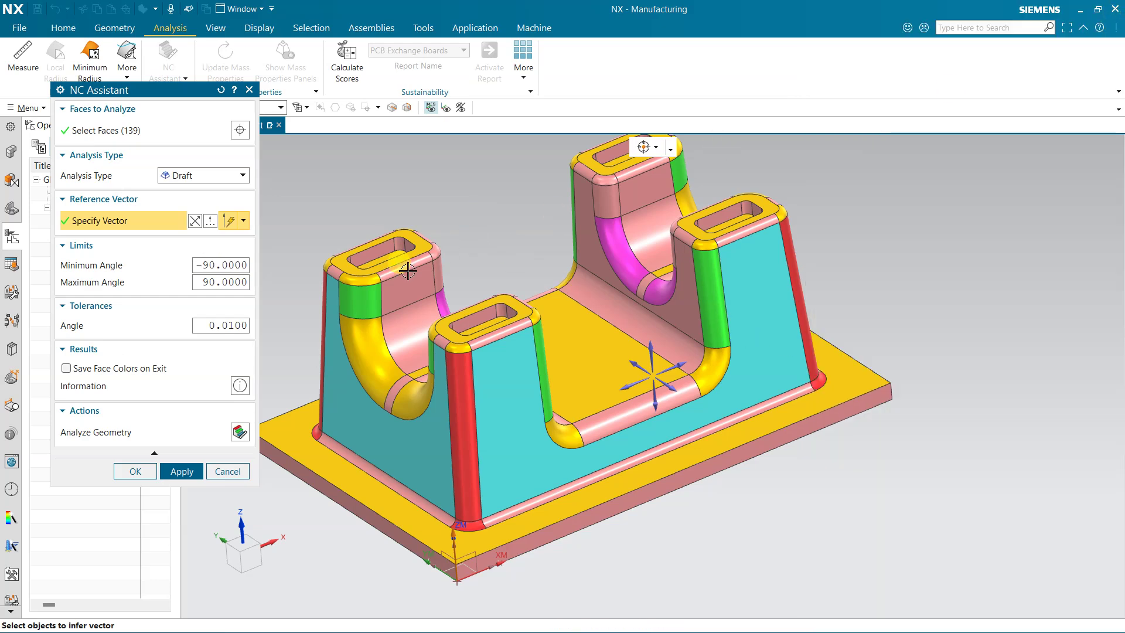
click(238, 385)
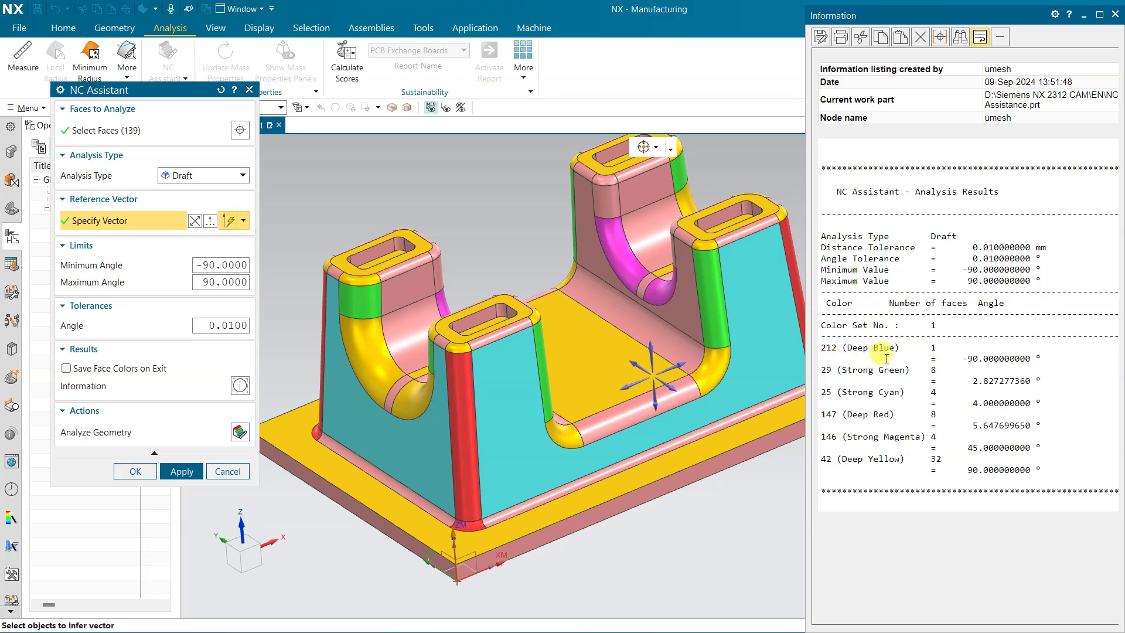
Inspect the draft colours on the part, then confirm with OK to close the NC Assistant
middle_drag(708, 339, 661, 313)
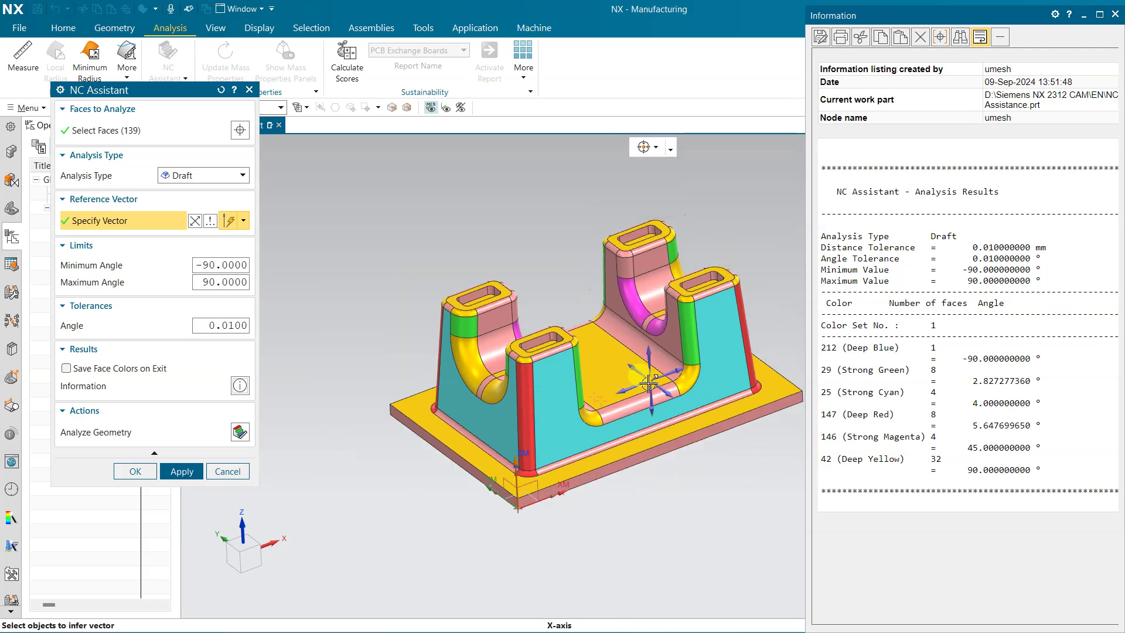
scroll(656, 346, down, 1)
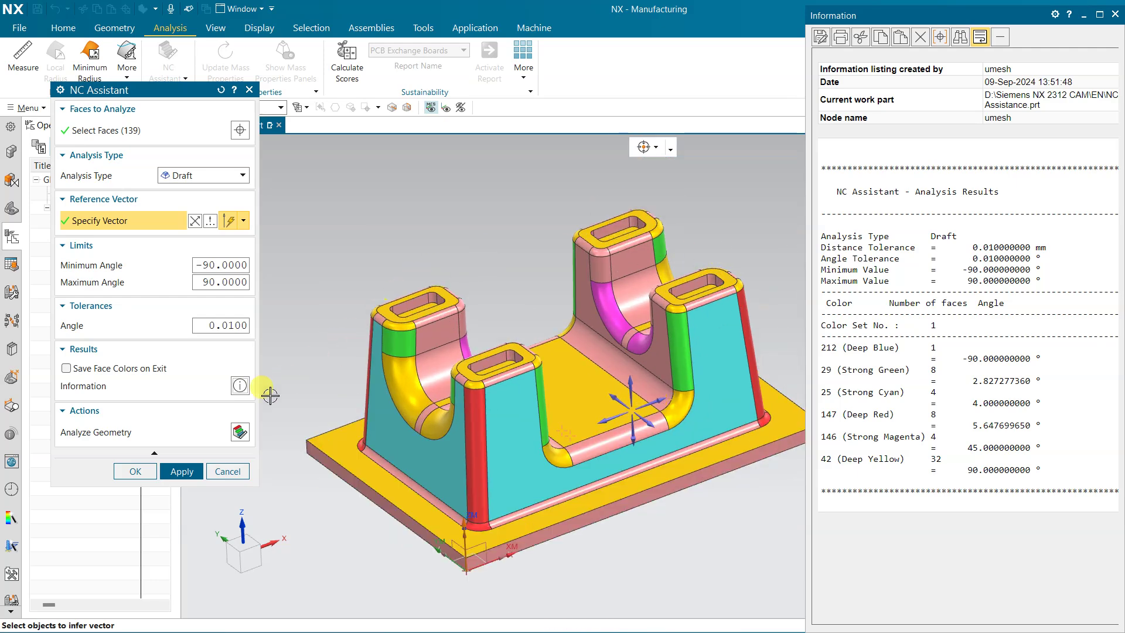
click(138, 471)
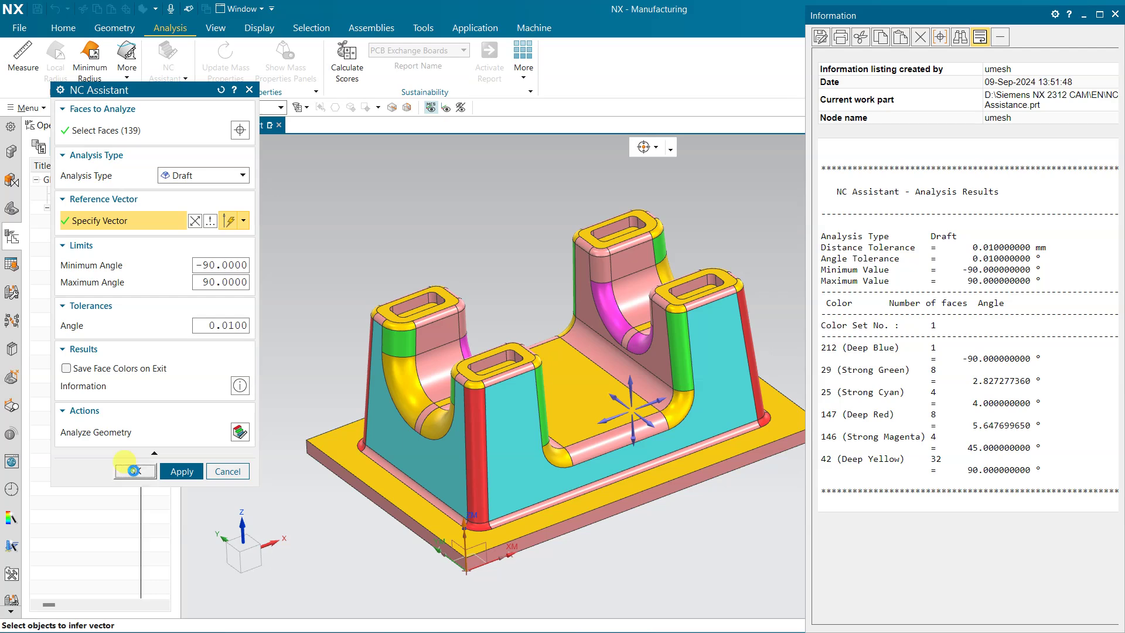
click(135, 471)
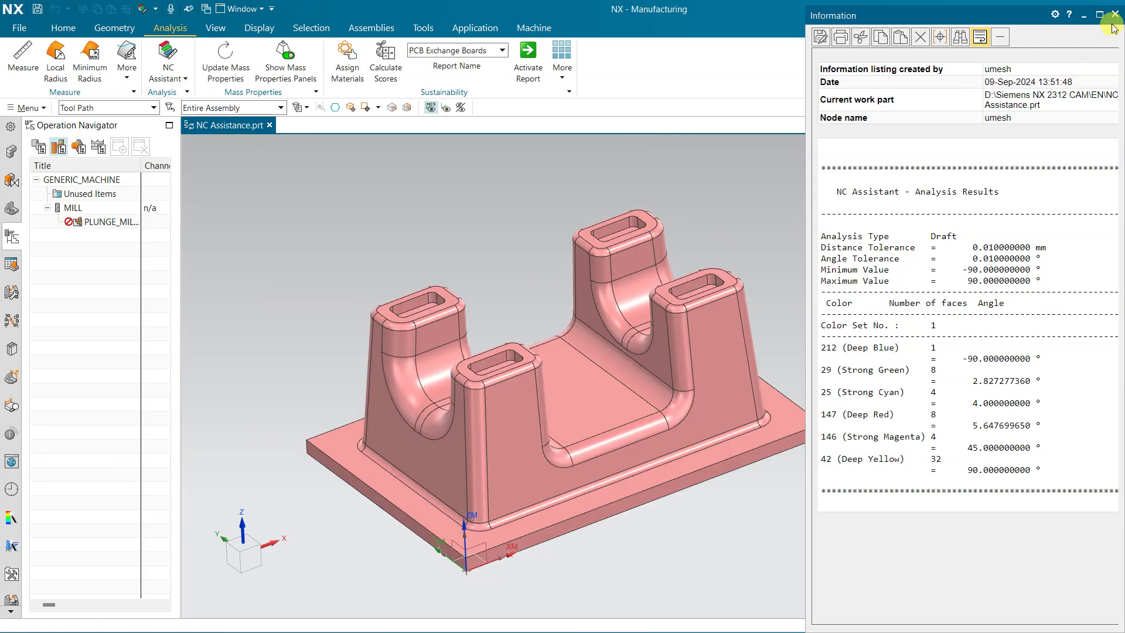